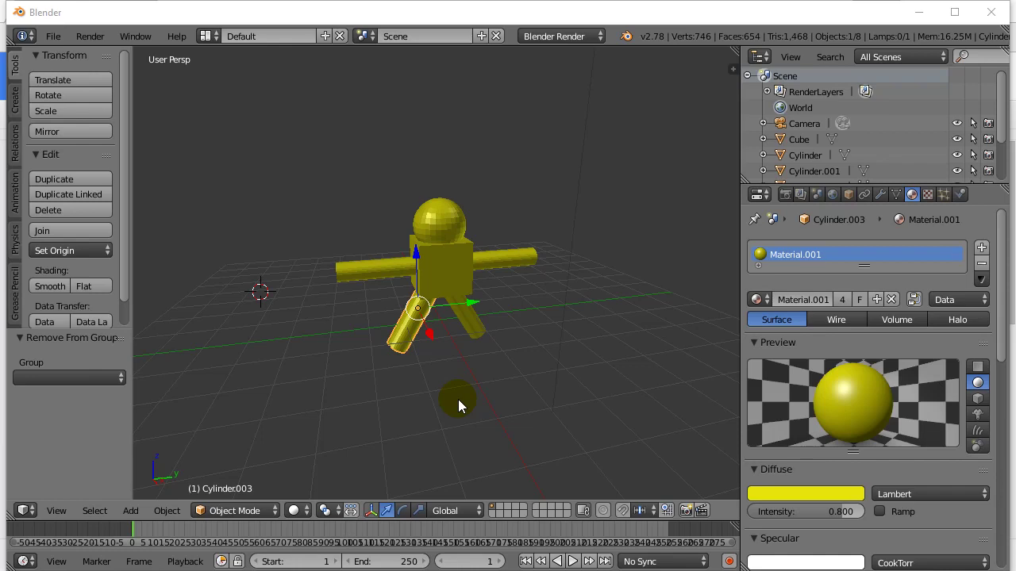
Select all six body parts of the yellow stick figure: arms, legs, body cube and head
middle_drag(458, 399, 509, 377)
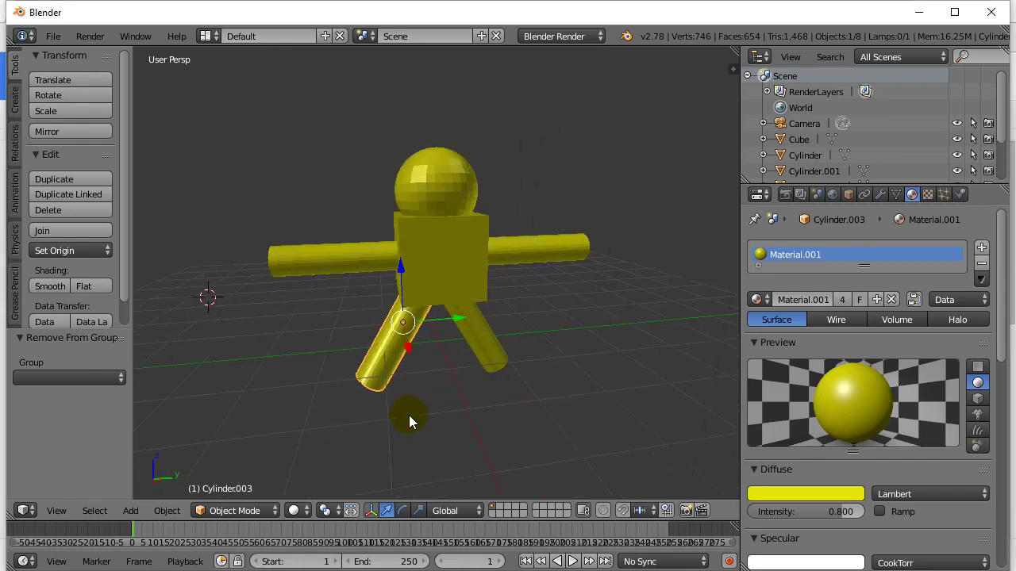
middle_drag(409, 415, 424, 428)
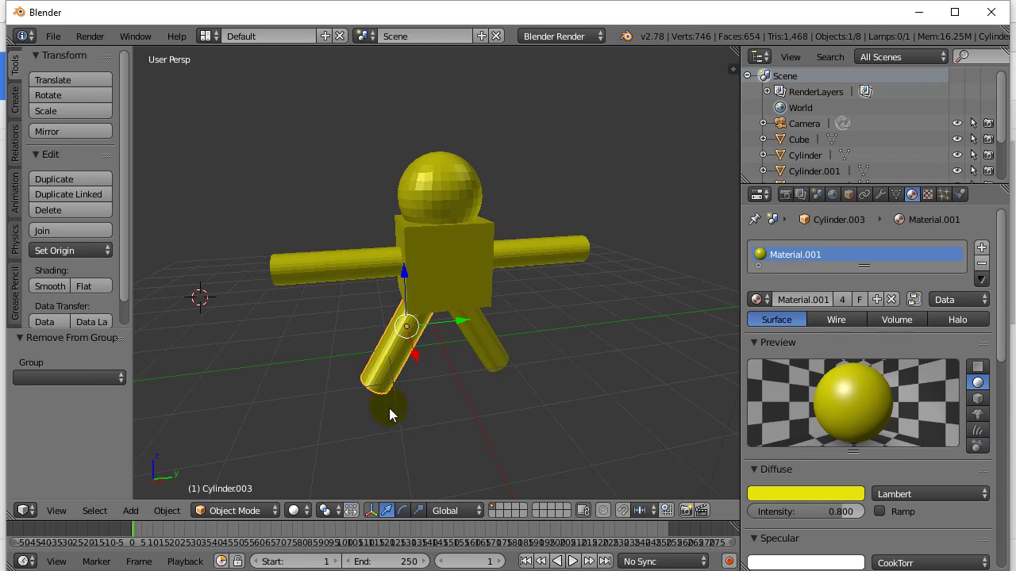
shift+right_click(328, 268)
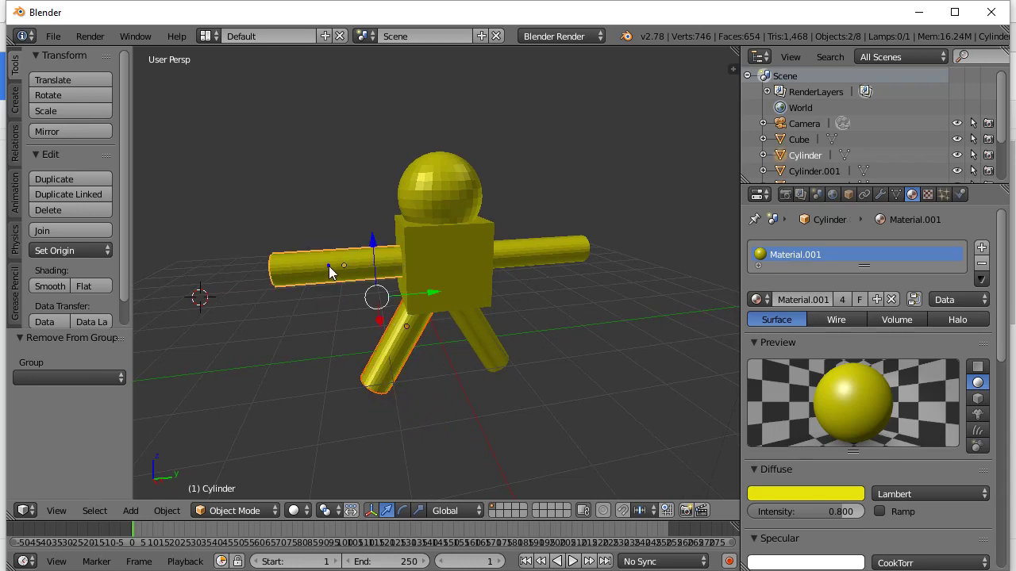
shift+right_click(424, 272)
shift+right_click(485, 335)
shift+right_click(523, 250)
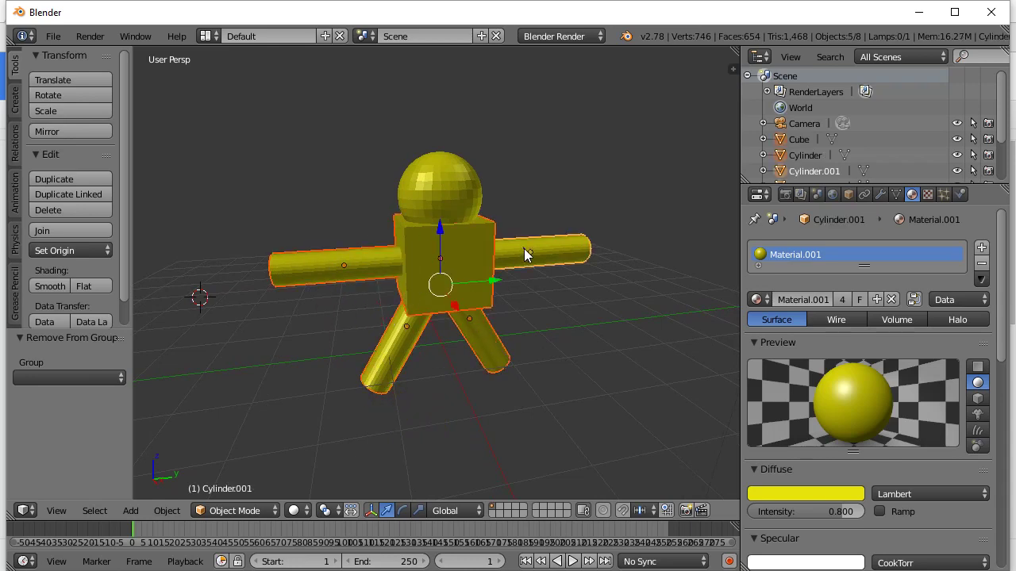
shift+right_click(455, 193)
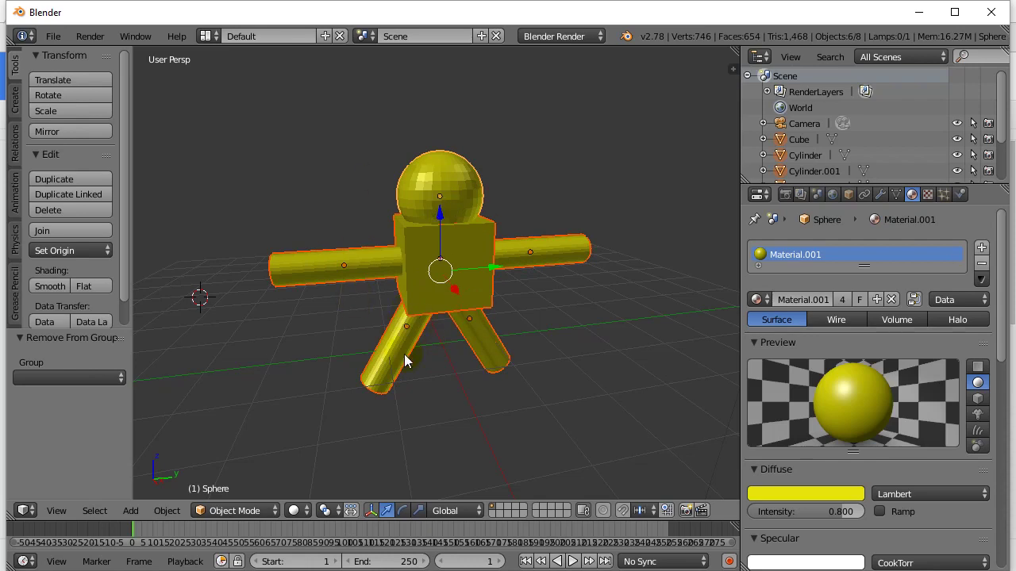
Move the selected figure -0.459 along Y and rotate it about -1.2° around Z
drag(491, 276, 447, 290)
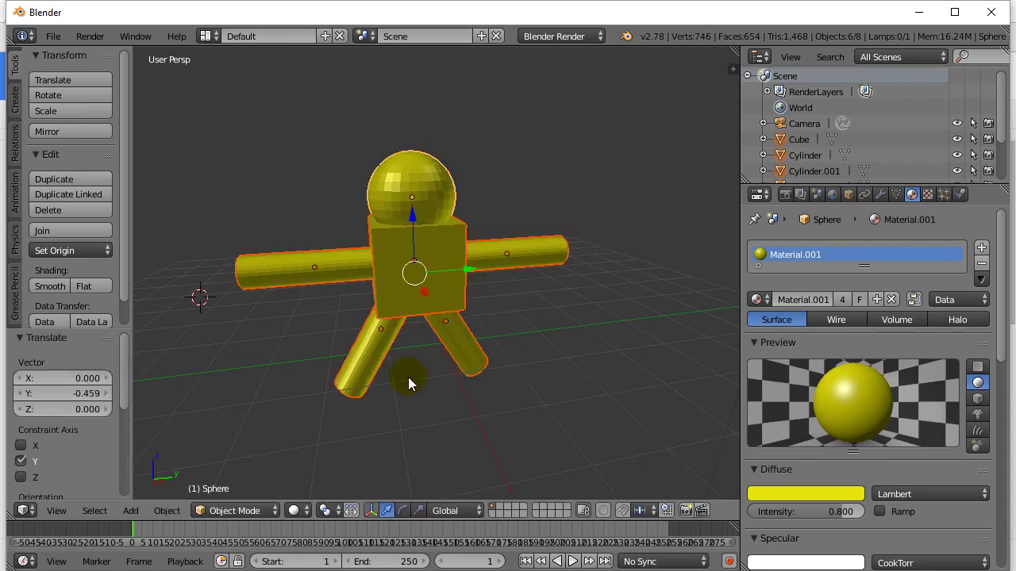
key(r)
key(z)
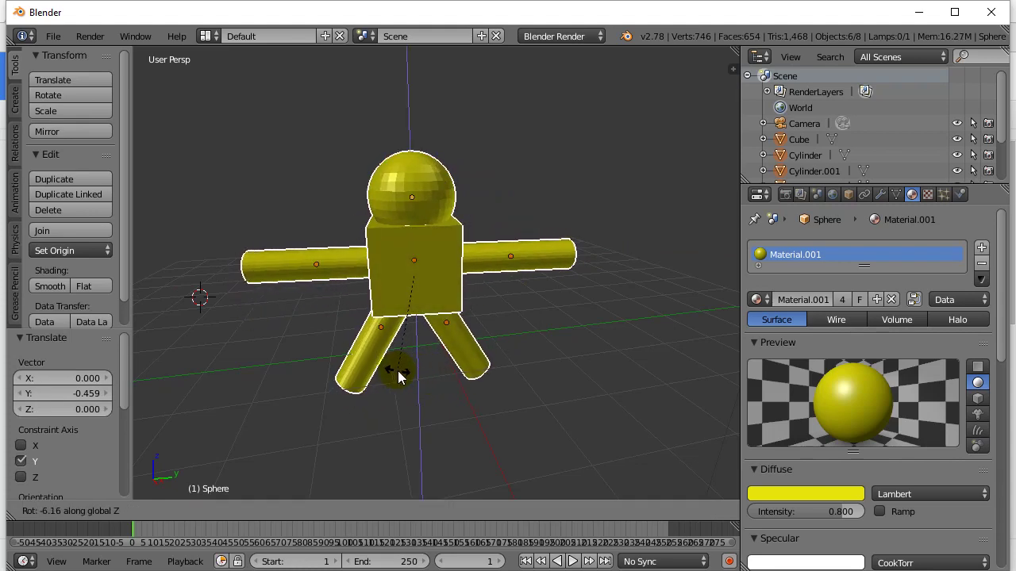
click(405, 369)
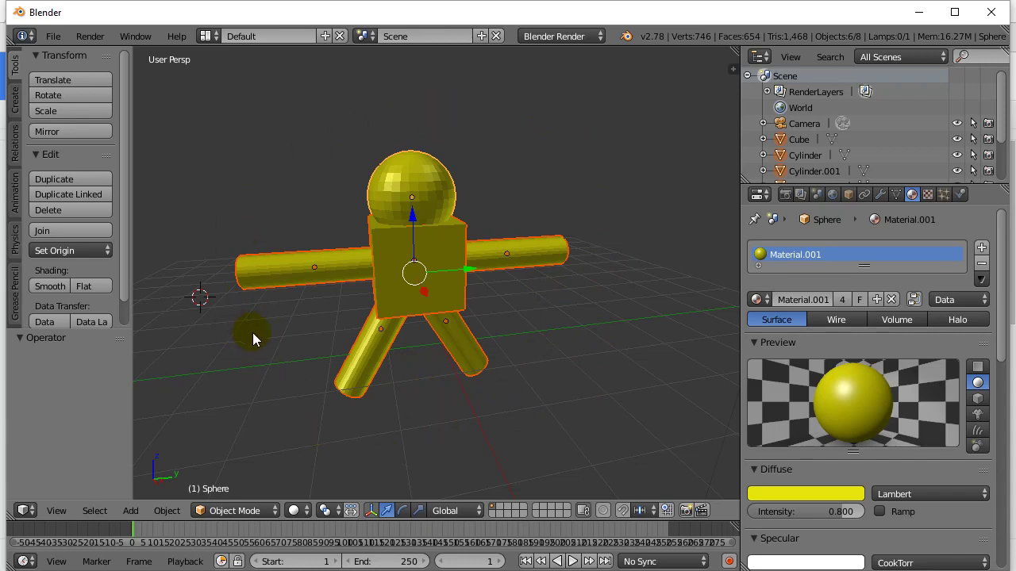
Select the body Cube and enlarge the Outliner to list every object
right_click(380, 364)
right_click(403, 280)
drag(841, 184, 843, 375)
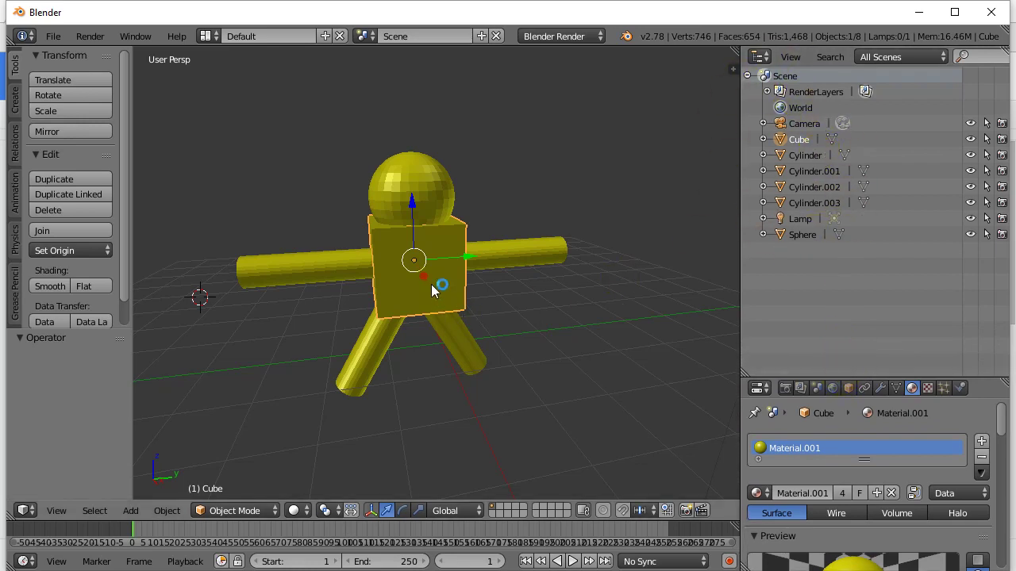
Identify the Sphere head, the four cylinder limbs and the body Cube by selecting each
right_click(423, 197)
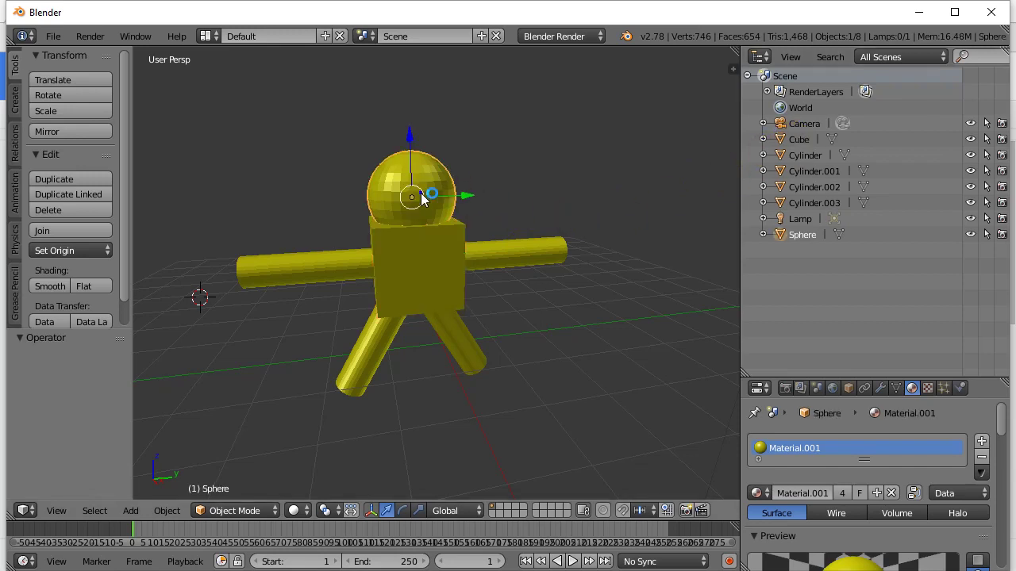
click(802, 236)
right_click(509, 254)
right_click(469, 331)
right_click(376, 351)
right_click(297, 276)
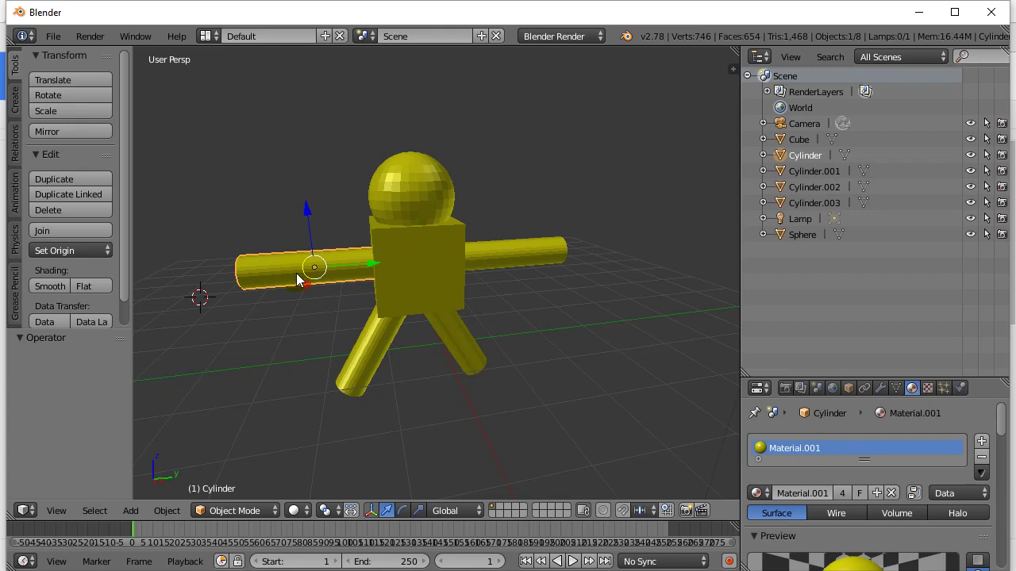
right_click(416, 269)
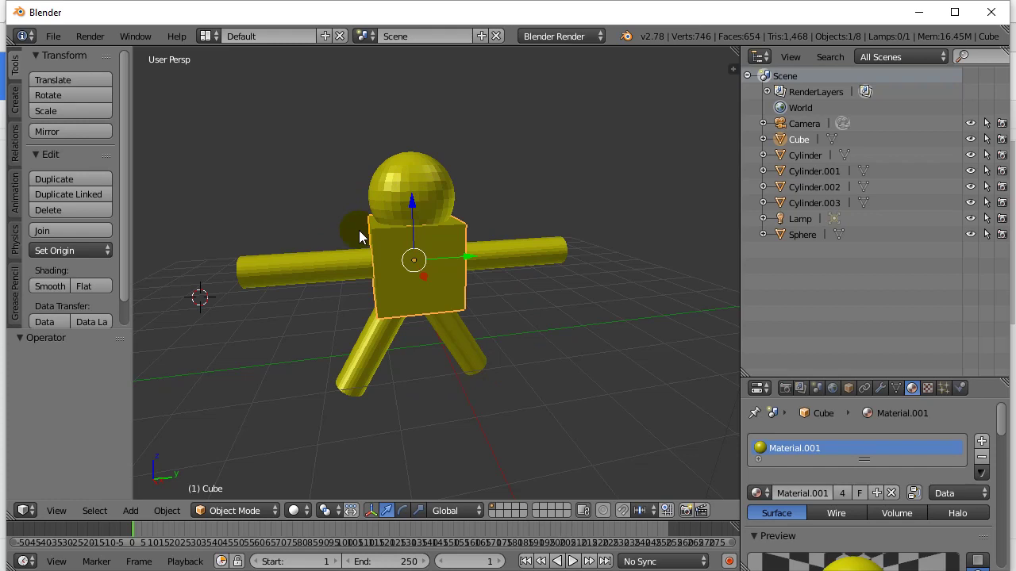
Rename the Cube object to 'PersonBody' in the Outliner
double_click(799, 141)
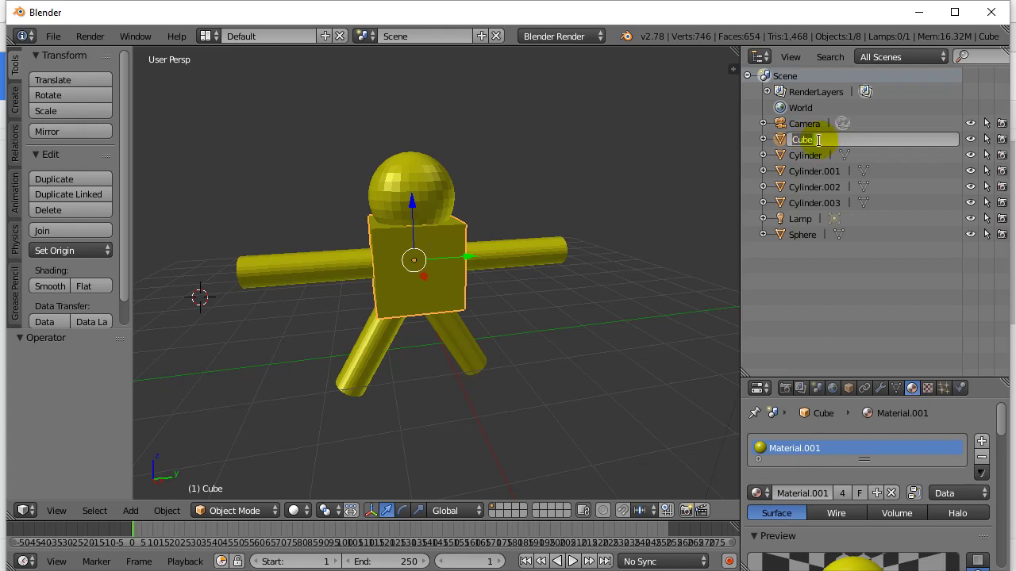
text(PersonBody)
key(Return)
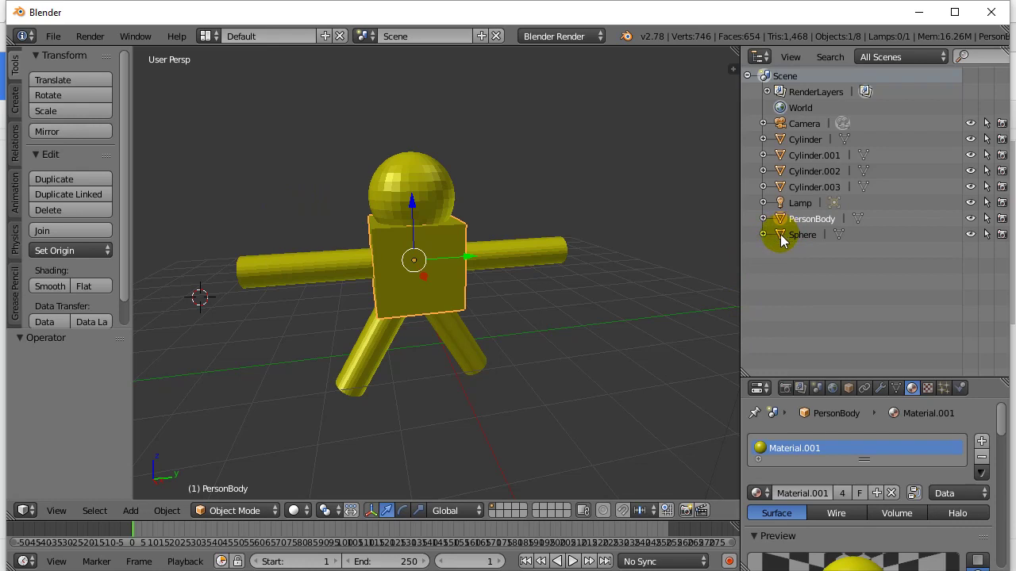
Parent the Sphere head to PersonBody in the Outliner
drag(781, 239, 781, 225)
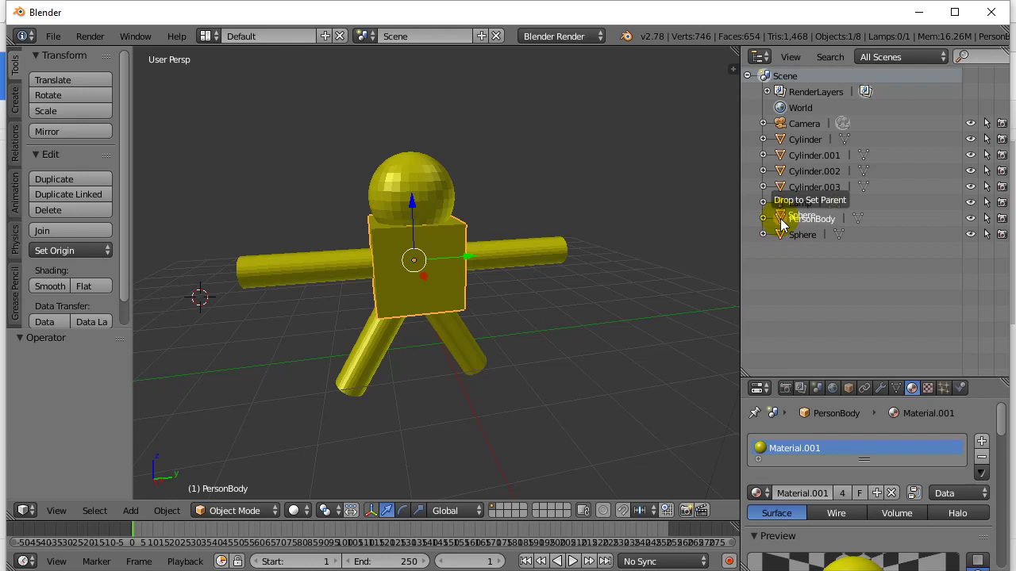
drag(780, 224, 781, 226)
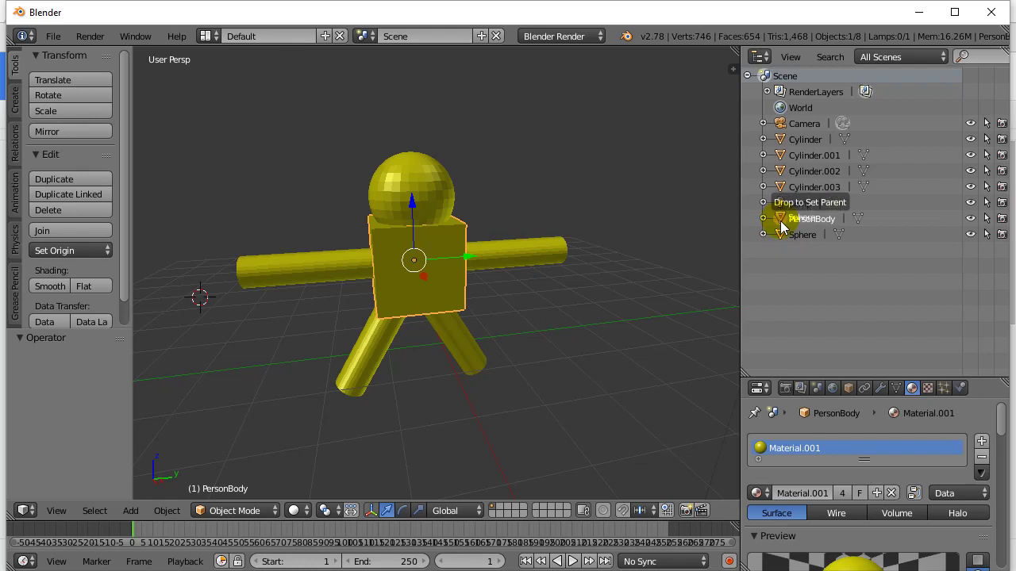
drag(782, 226, 779, 222)
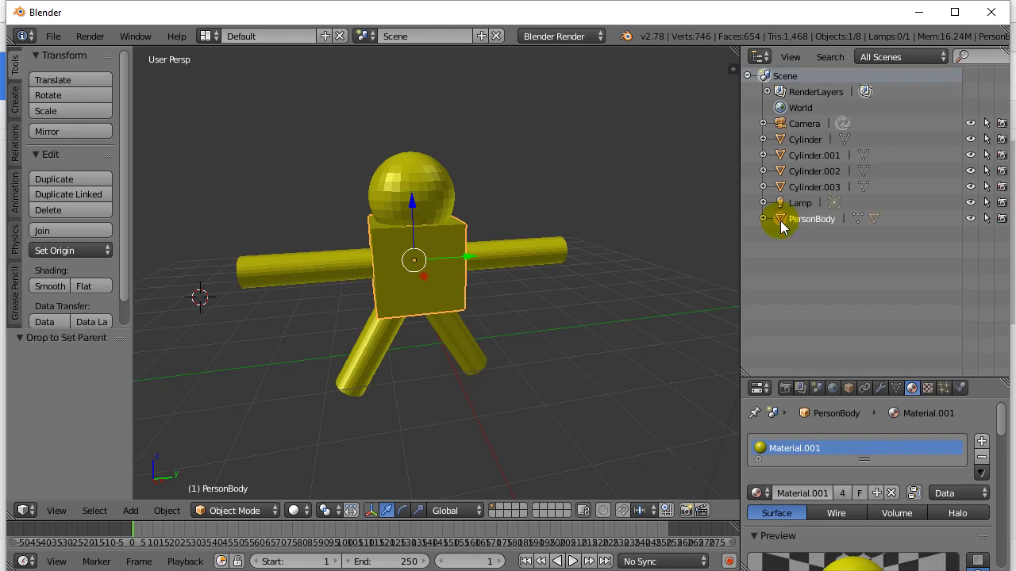
drag(881, 214, 873, 223)
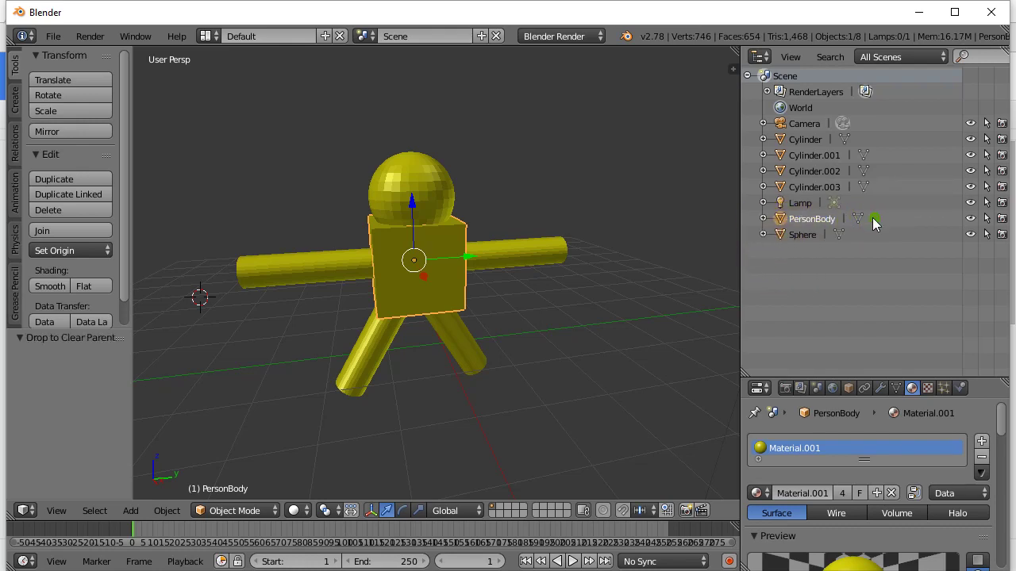
drag(782, 240, 790, 219)
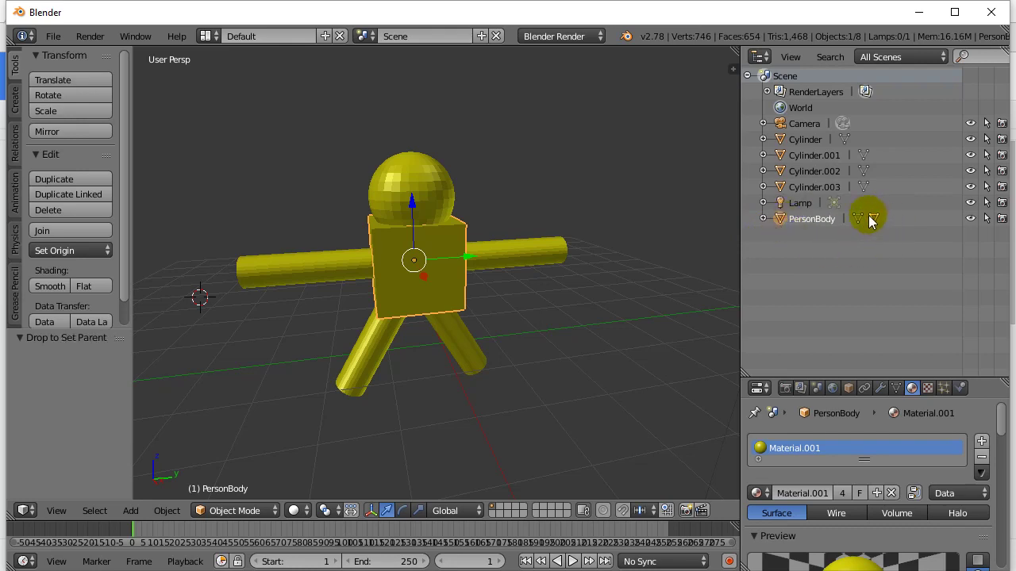
Parent Cylinder, Cylinder.001, Cylinder.002 and Cylinder.003 to PersonBody
click(762, 219)
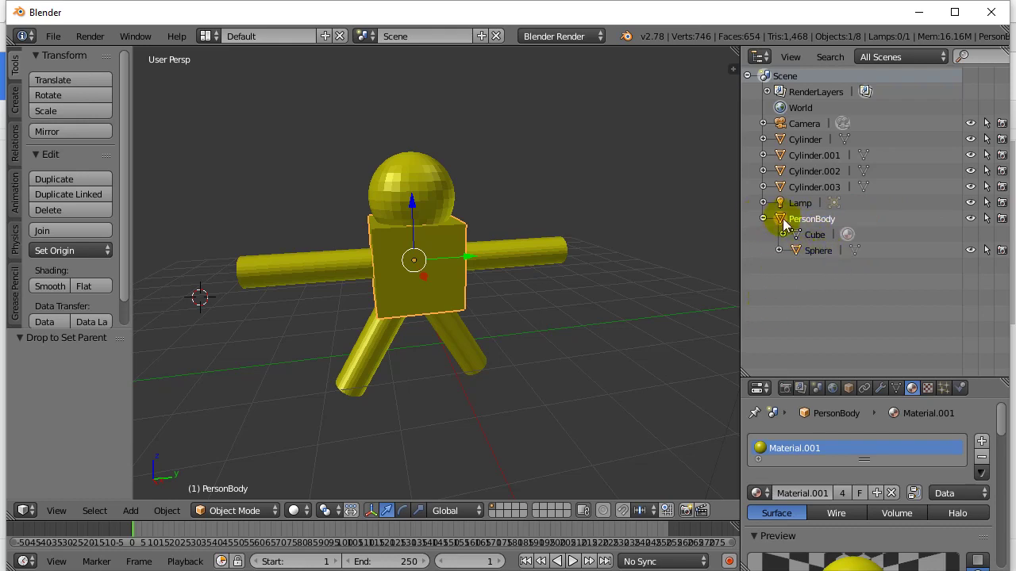
drag(782, 192, 782, 218)
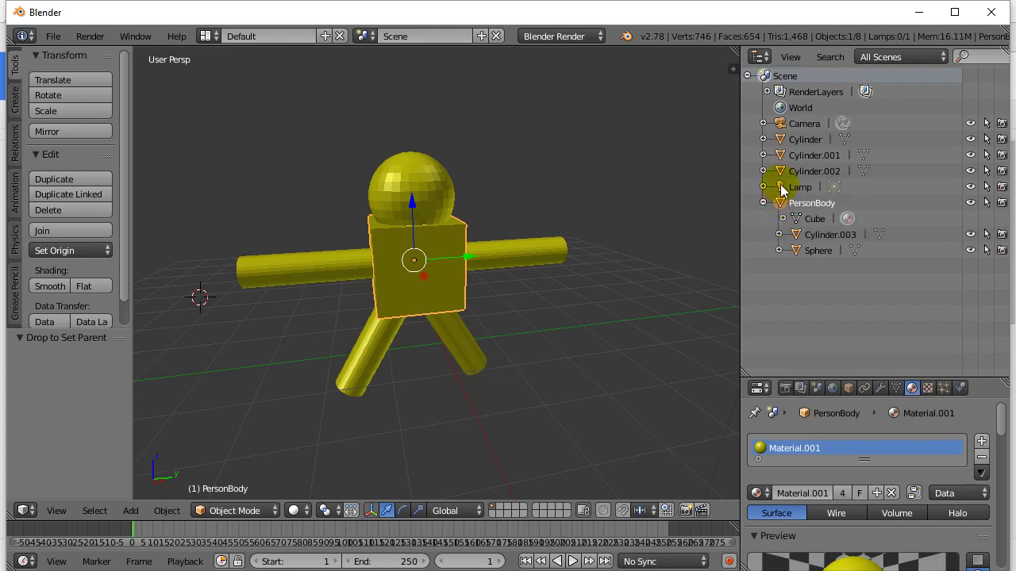
mouse_move(780, 171)
mouse_down()
mouse_move(782, 204)
mouse_move(783, 187)
mouse_up()
drag(782, 149, 782, 170)
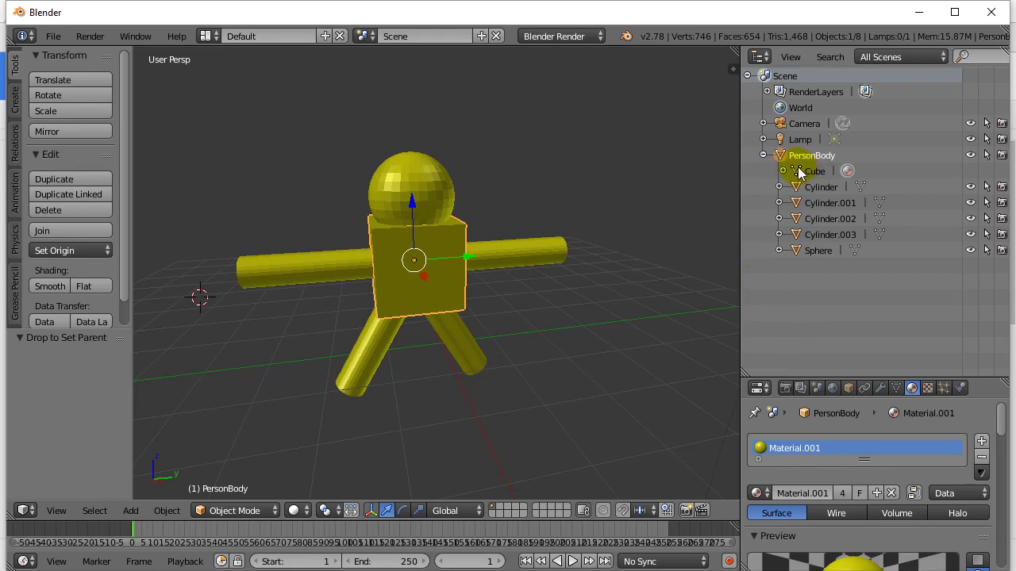
Test the hierarchy by hiding and showing PersonBody, leaving its children collapsed
click(763, 155)
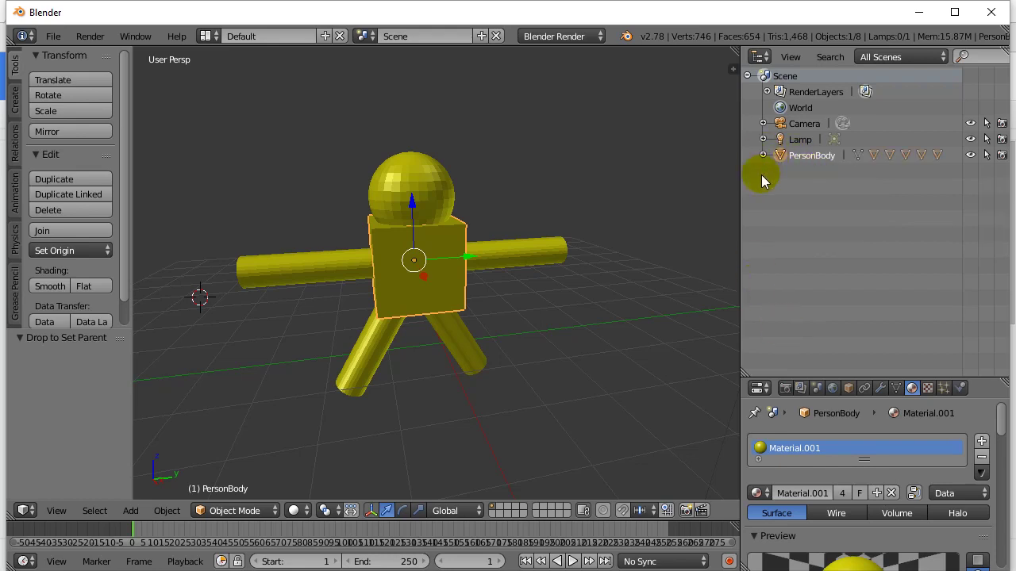
click(970, 156)
click(971, 157)
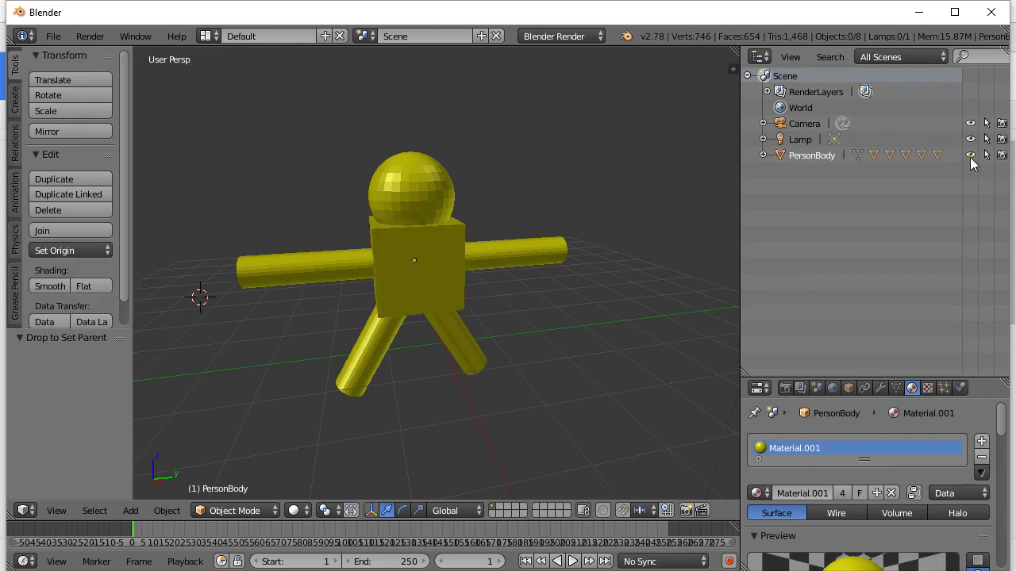
click(763, 156)
click(764, 155)
Move PersonBody -0.025 on Y, rotate it 4.022° about Z and scale it to 0.593
right_click(435, 282)
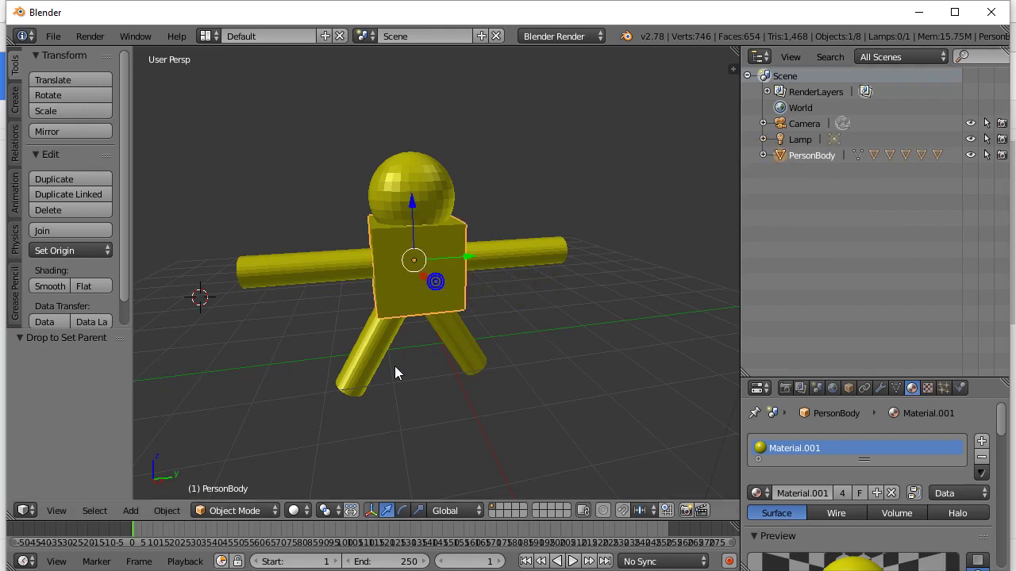
drag(472, 261, 470, 285)
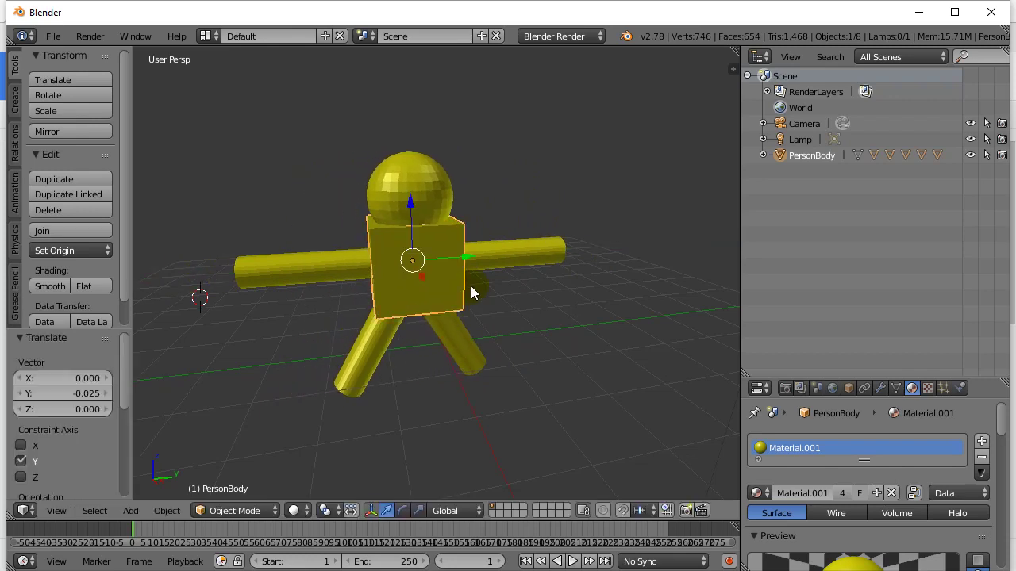
key(r)
key(z)
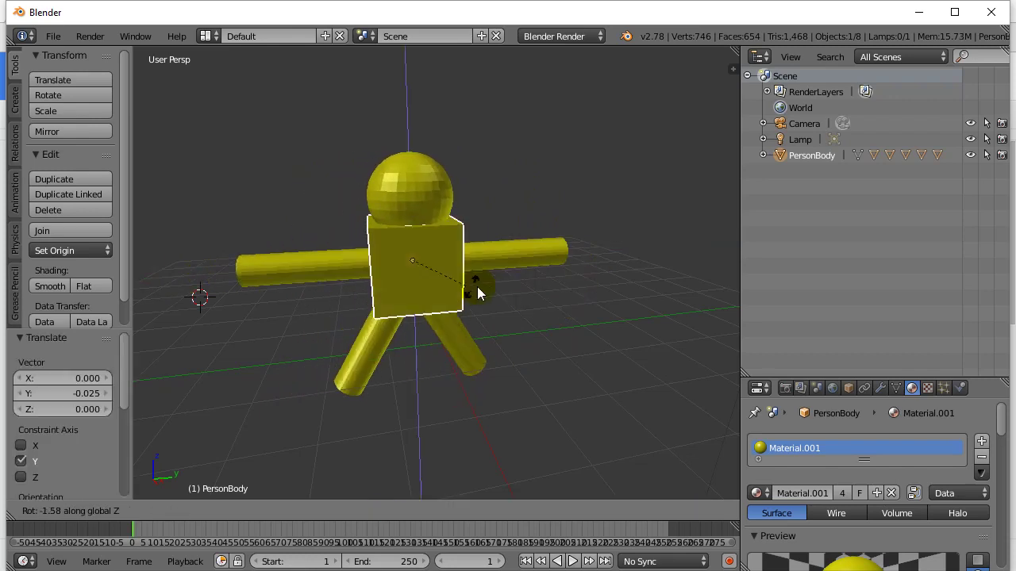
click(486, 287)
key(s)
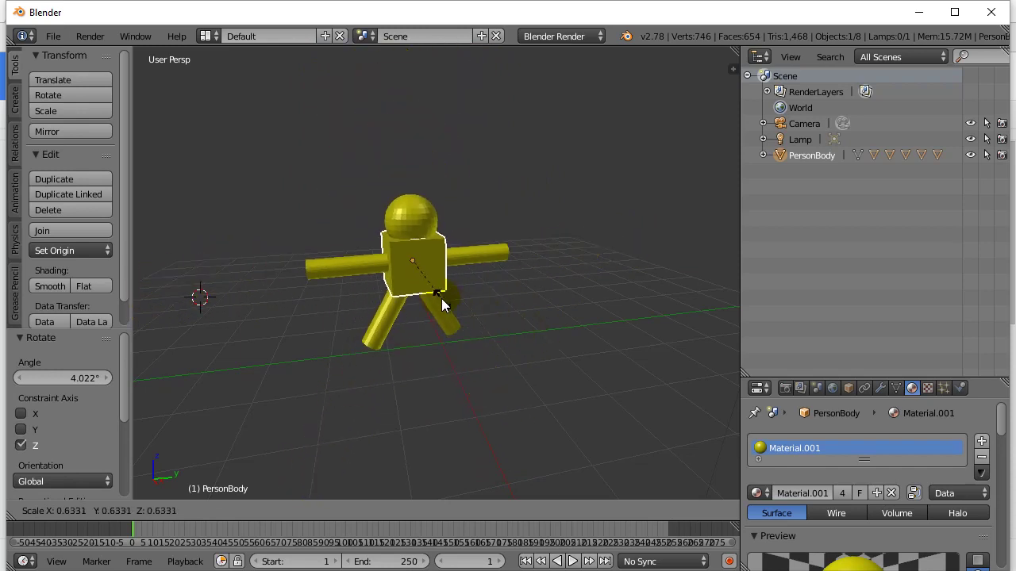
click(440, 299)
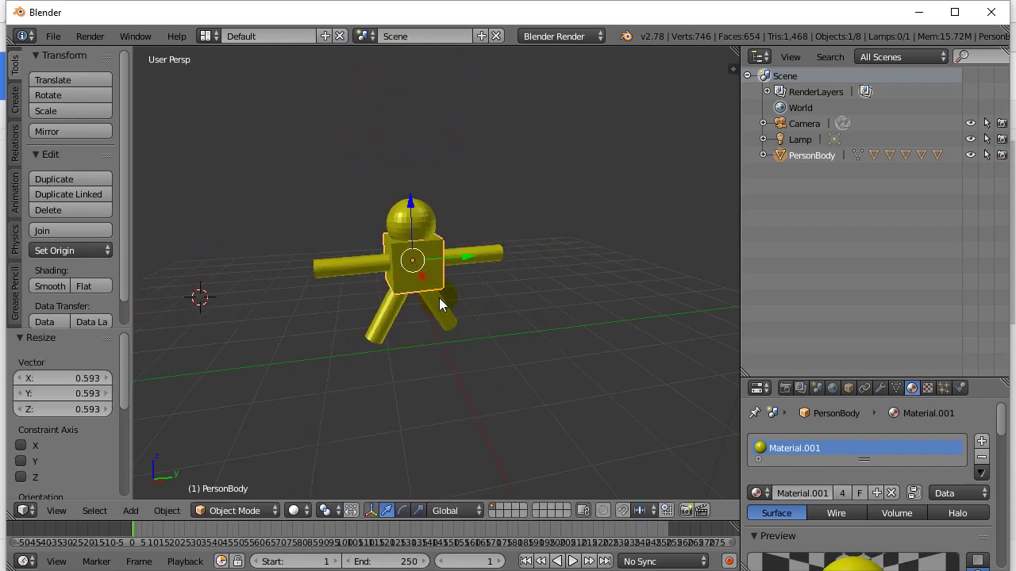
click(763, 156)
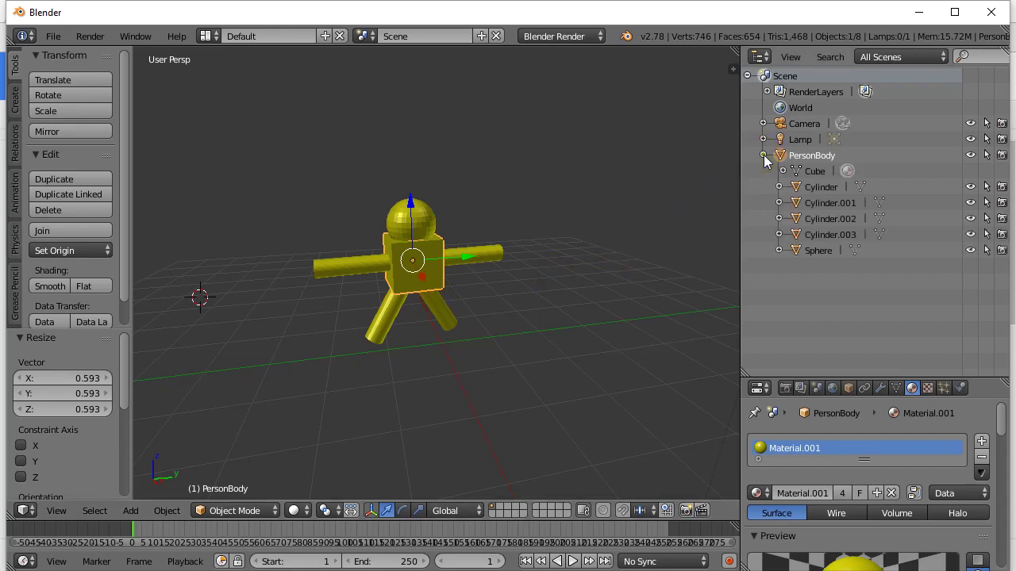
Unparent all four cylinders and the Sphere from PersonBody
drag(781, 200, 777, 336)
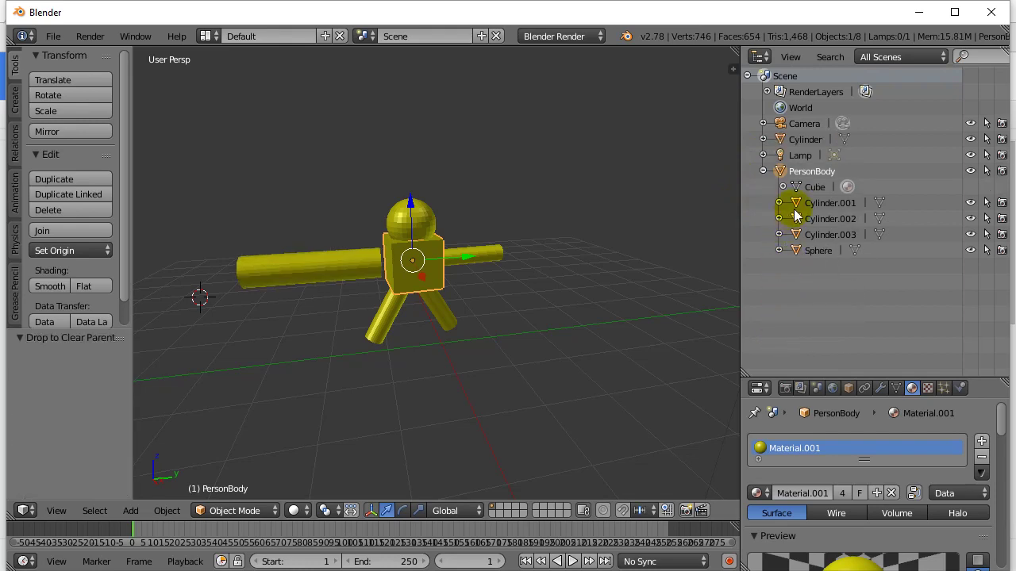
drag(798, 208, 779, 327)
drag(797, 222, 778, 313)
mouse_move(793, 250)
mouse_down()
mouse_move(783, 323)
mouse_move(780, 316)
mouse_up()
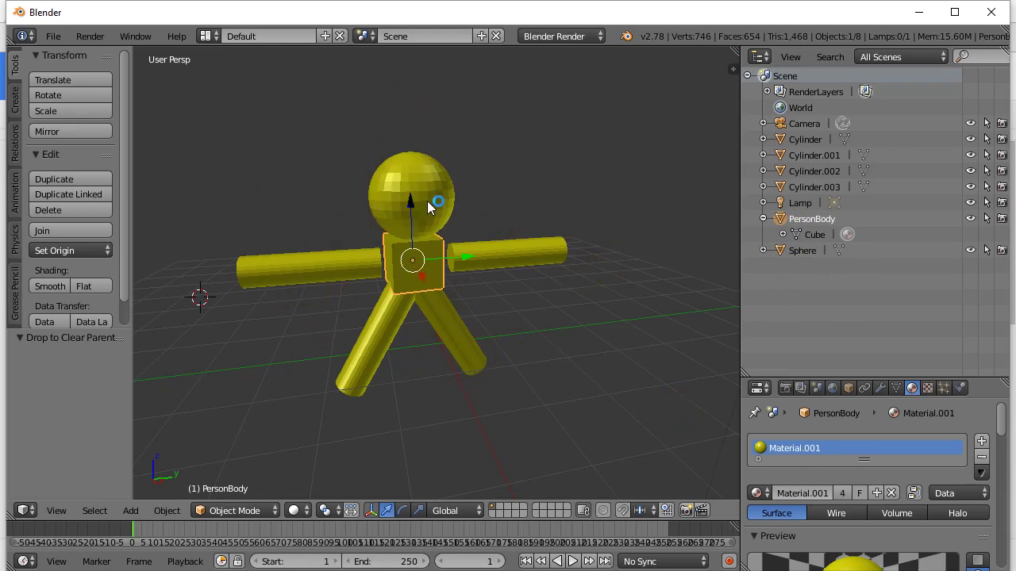
Scale the PersonBody cube up to 1.594
key(s)
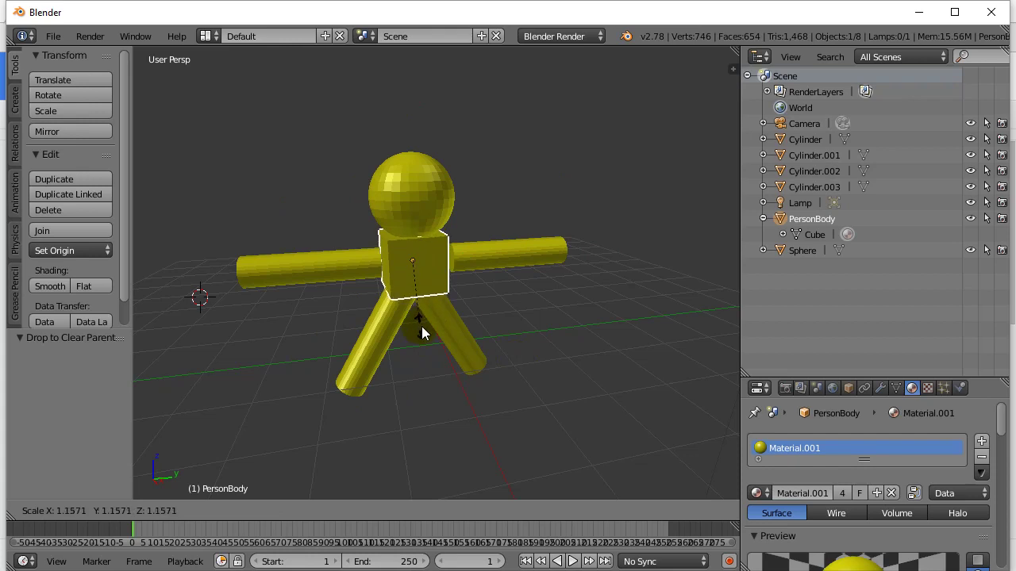
click(466, 334)
click(521, 324)
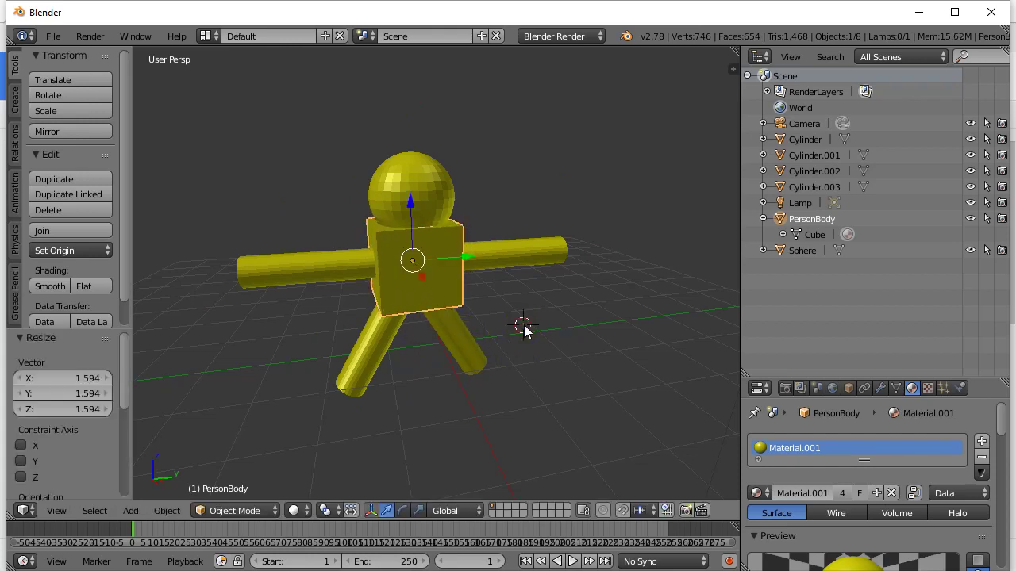